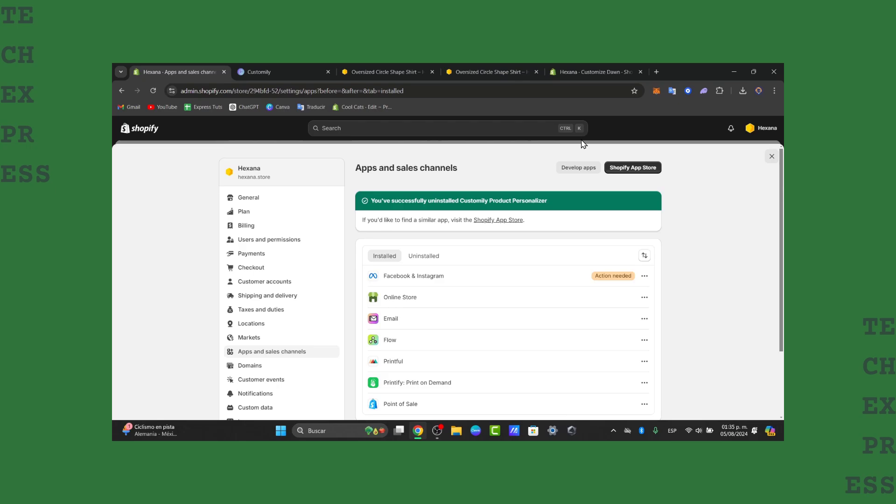
- Close the Customily and both Oversized Circle Shape Shirt tabs and exit Settings to Online Store Themes
{"action": "left_click", "coordinate": [327, 75]}
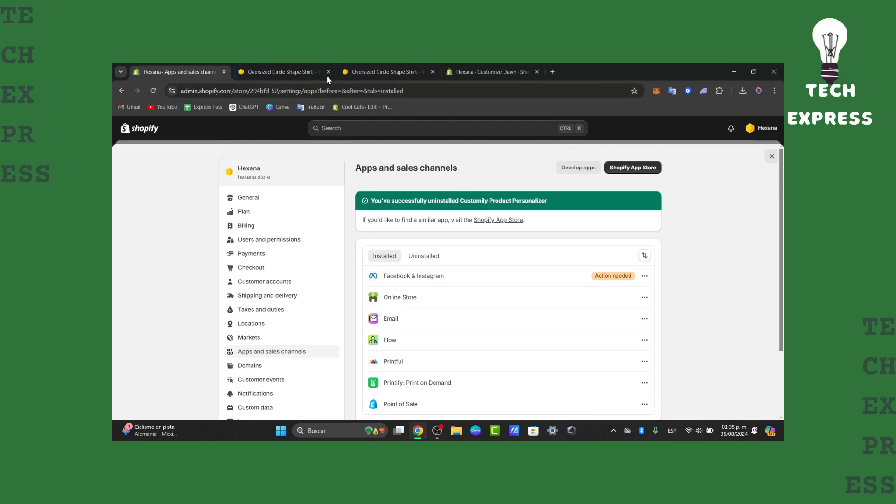
{"action": "left_click", "coordinate": [328, 73]}
{"action": "left_click", "coordinate": [328, 73]}
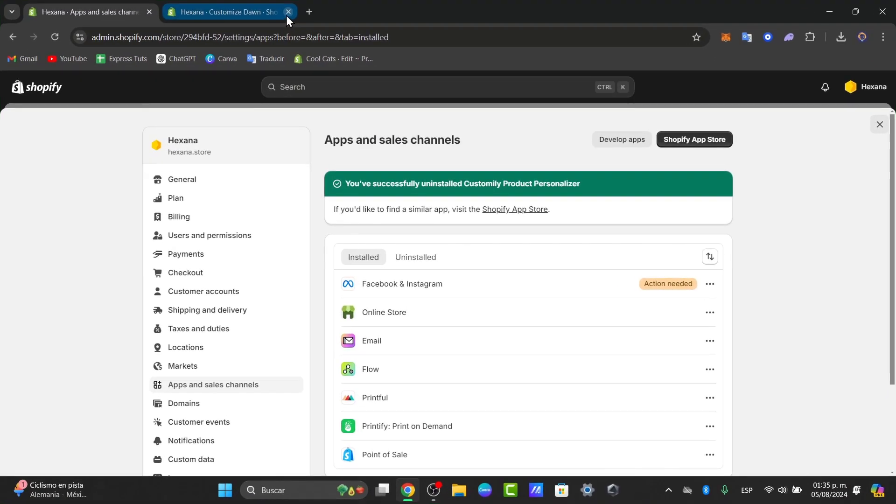
{"action": "left_click", "coordinate": [288, 11]}
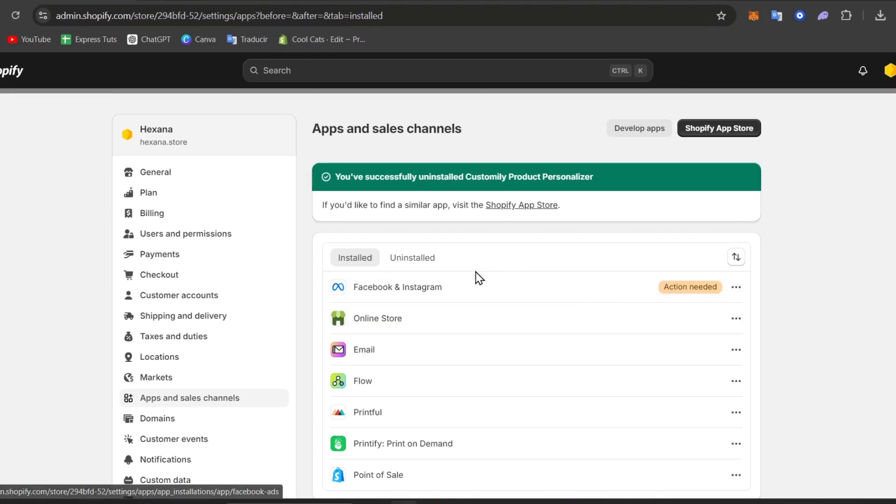
{"action": "key", "text": "Escape"}
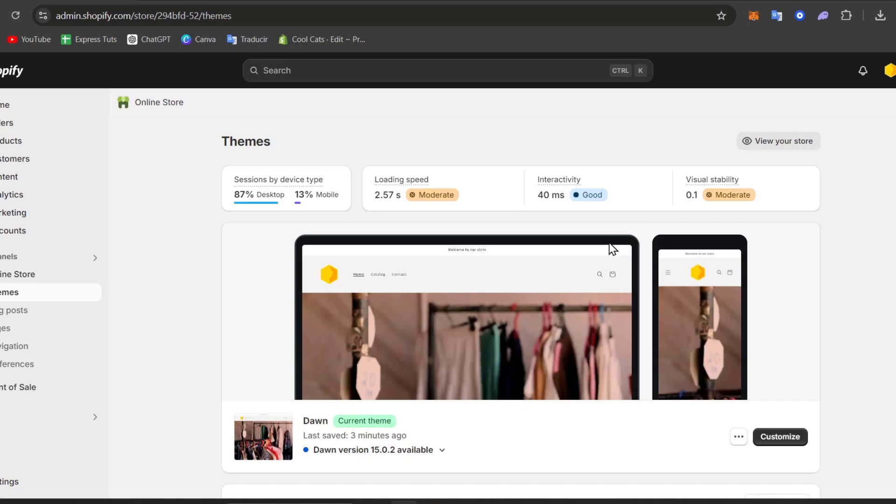
- Turn on Test mode in Stripe's payment settings and save the change
{"action": "left_click", "coordinate": [2, 490]}
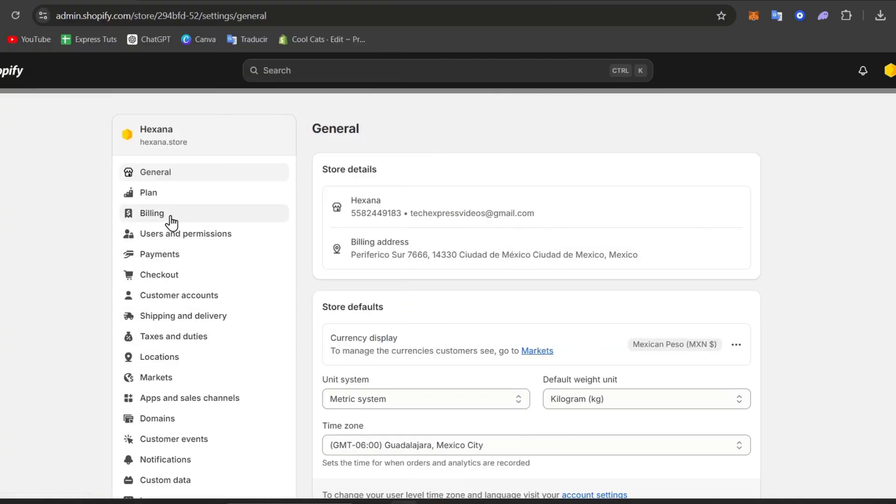
{"action": "left_click", "coordinate": [194, 214]}
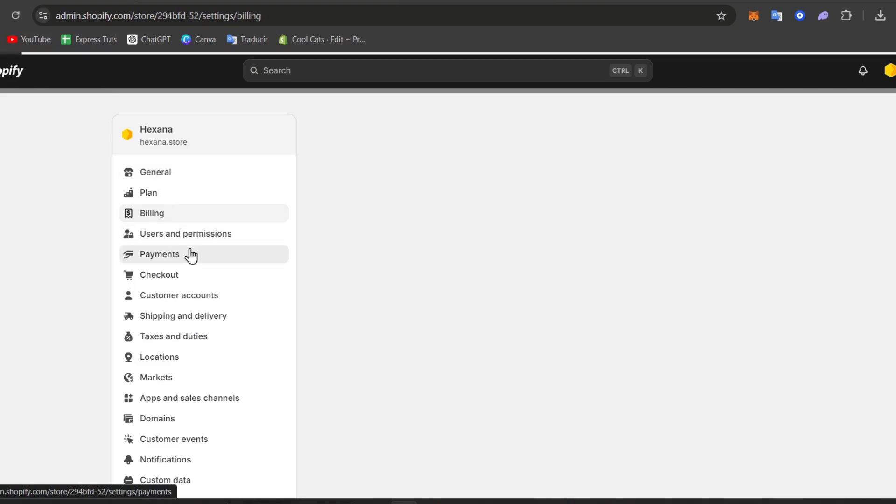
{"action": "left_click", "coordinate": [206, 265]}
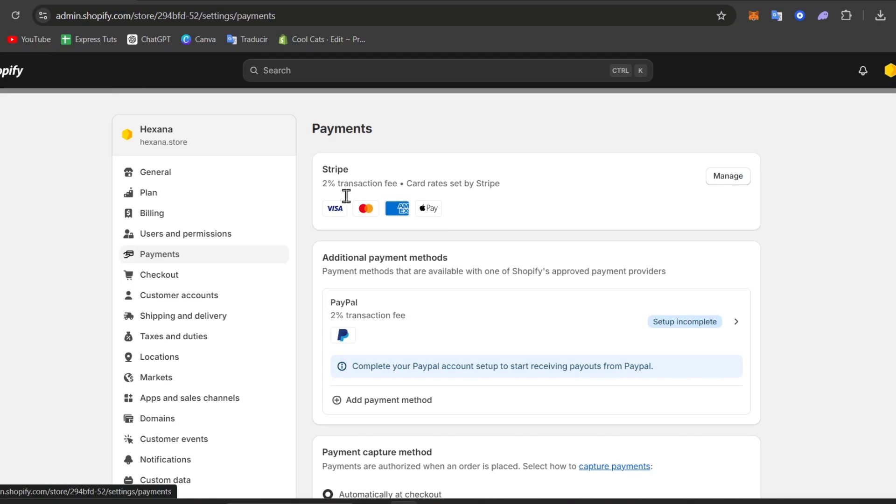
{"action": "left_click", "coordinate": [729, 182]}
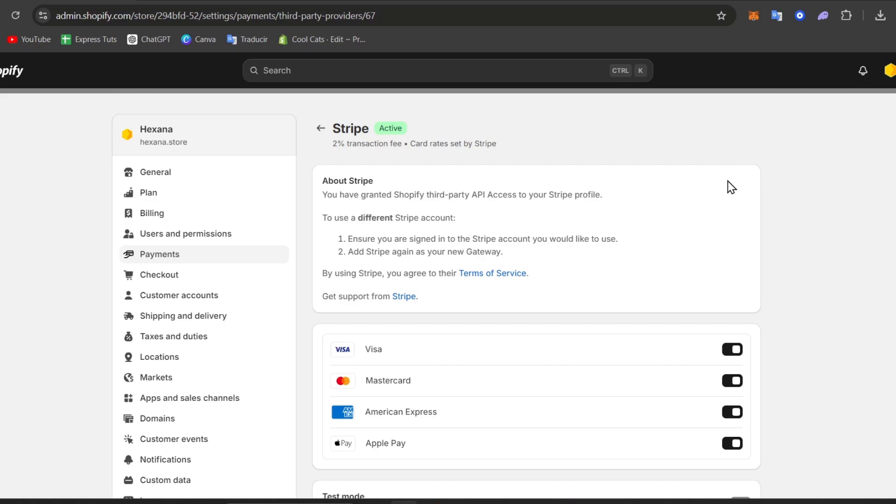
{"action": "scroll", "coordinate": [654, 173], "scroll_direction": "down", "scroll_amount": 3}
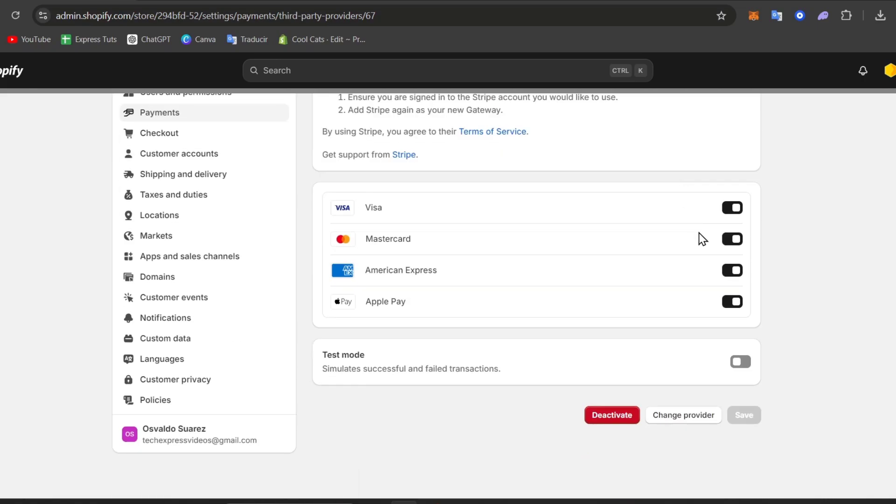
{"action": "left_click_drag", "start_coordinate": [328, 354], "coordinate": [516, 382]}
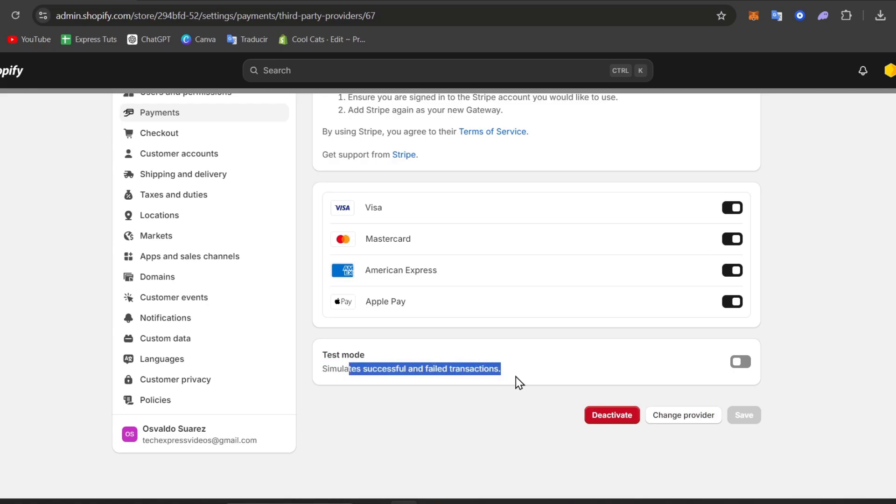
{"action": "left_click", "coordinate": [745, 367]}
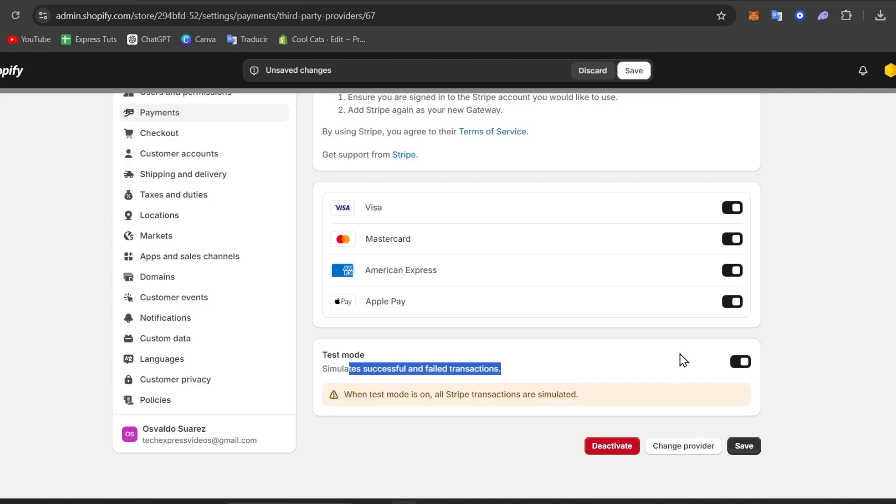
{"action": "left_click", "coordinate": [755, 447]}
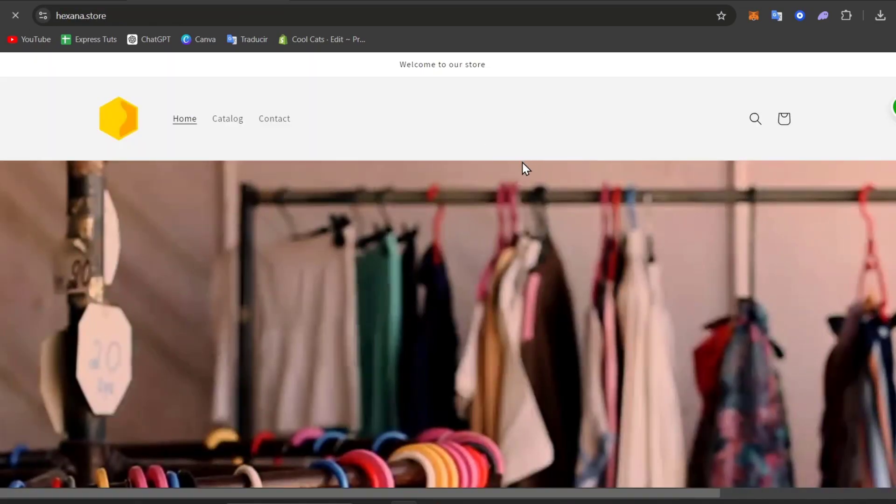
- Open the Oversized Star Shape Shirt from the storefront Catalog and choose the Faded Bone colour
{"action": "left_click", "coordinate": [236, 121]}
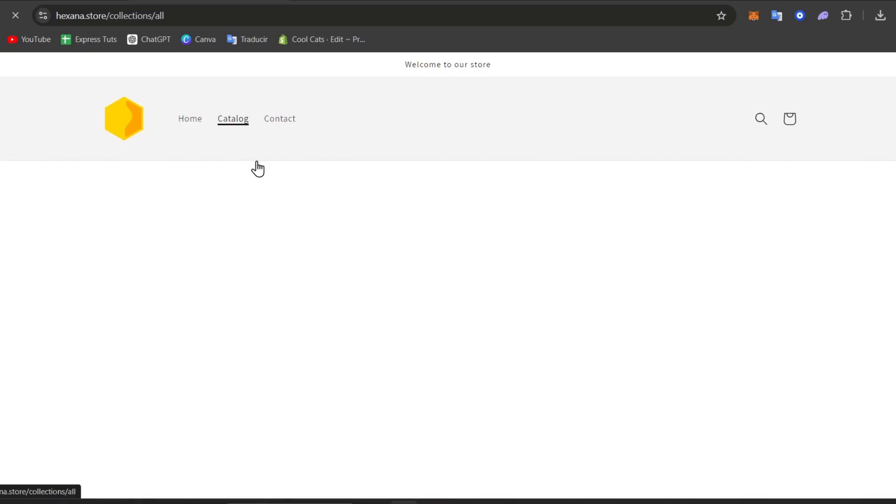
{"action": "scroll", "coordinate": [738, 358], "scroll_direction": "down", "scroll_amount": 3}
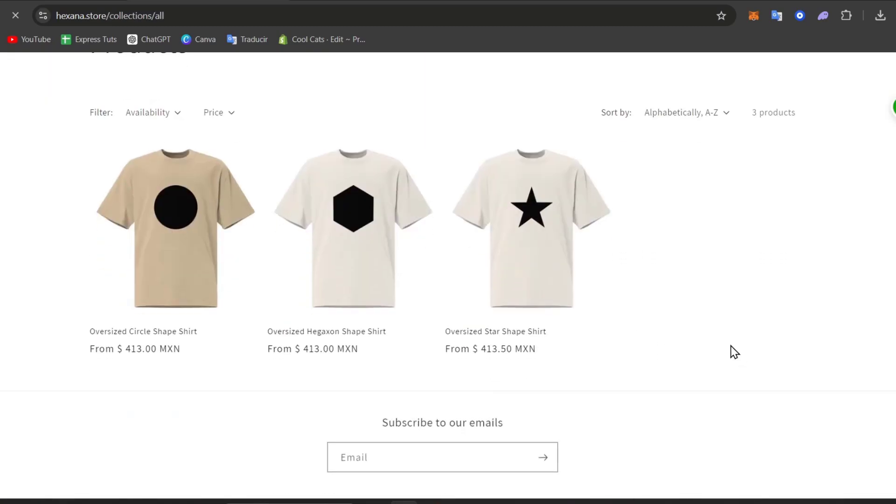
{"action": "left_click", "coordinate": [527, 211]}
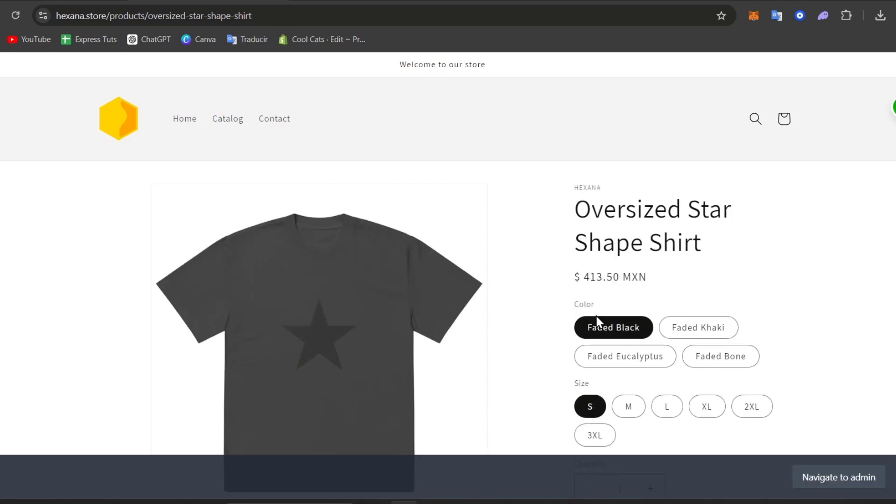
{"action": "scroll", "coordinate": [612, 321], "scroll_direction": "down", "scroll_amount": 3}
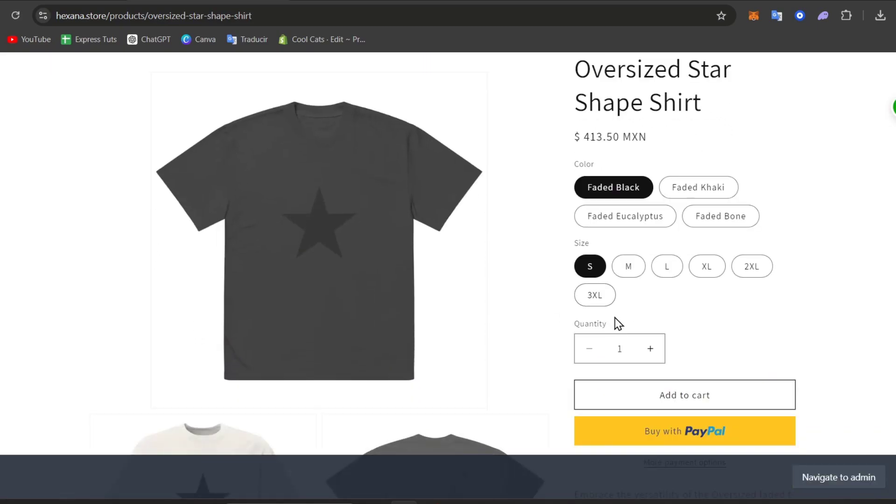
{"action": "left_click", "coordinate": [734, 223]}
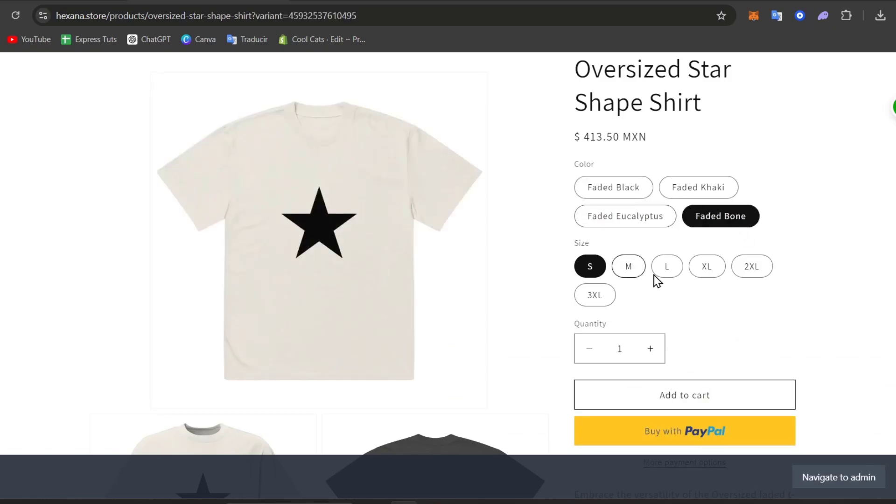
{"action": "scroll", "coordinate": [656, 278], "scroll_direction": "down", "scroll_amount": 3}
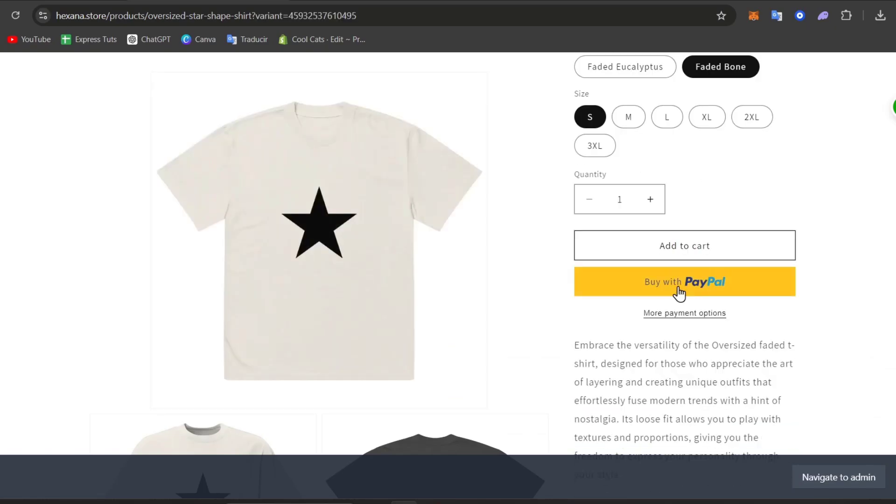
- Add the Faded Bone / S star shirt to the cart and go to checkout
{"action": "left_click", "coordinate": [703, 258]}
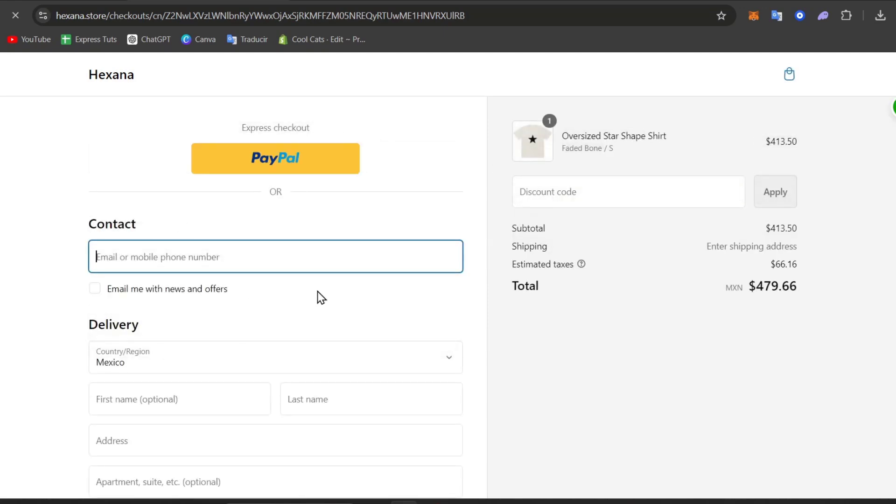
{"action": "scroll", "coordinate": [321, 297], "scroll_direction": "down", "scroll_amount": 8}
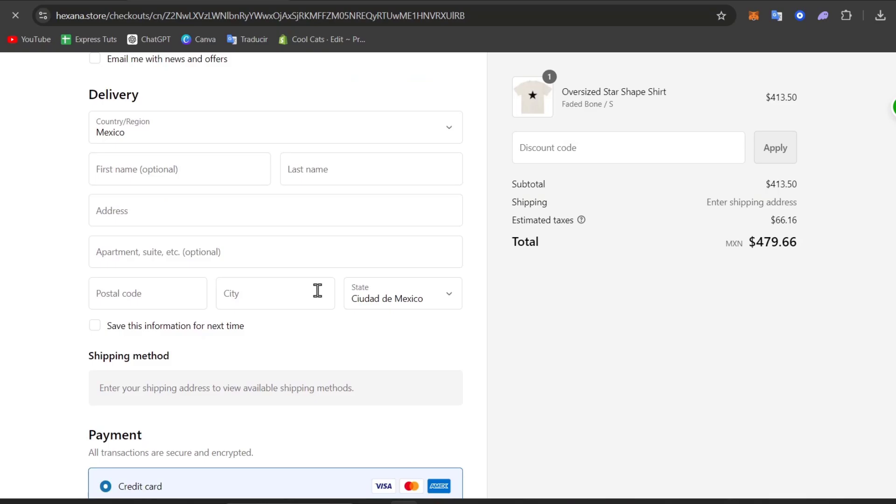
{"action": "scroll", "coordinate": [318, 291], "scroll_direction": "down", "scroll_amount": 3}
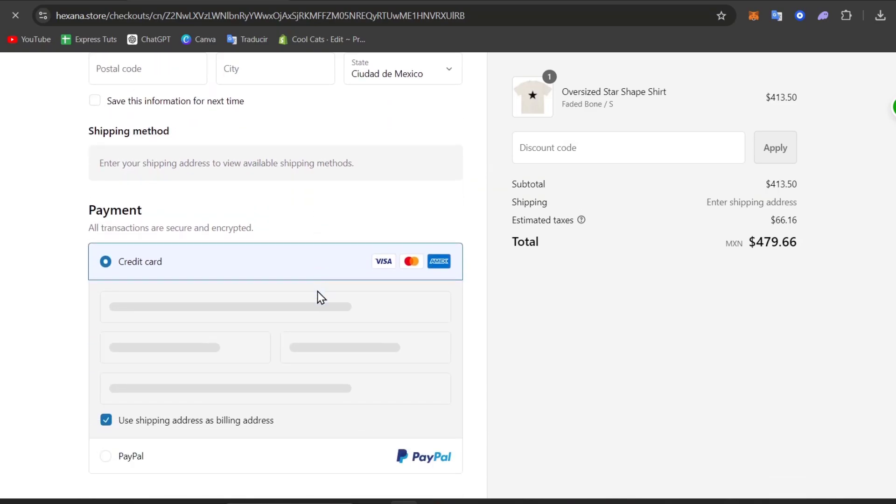
{"action": "scroll", "coordinate": [317, 291], "scroll_direction": "up", "scroll_amount": 11}
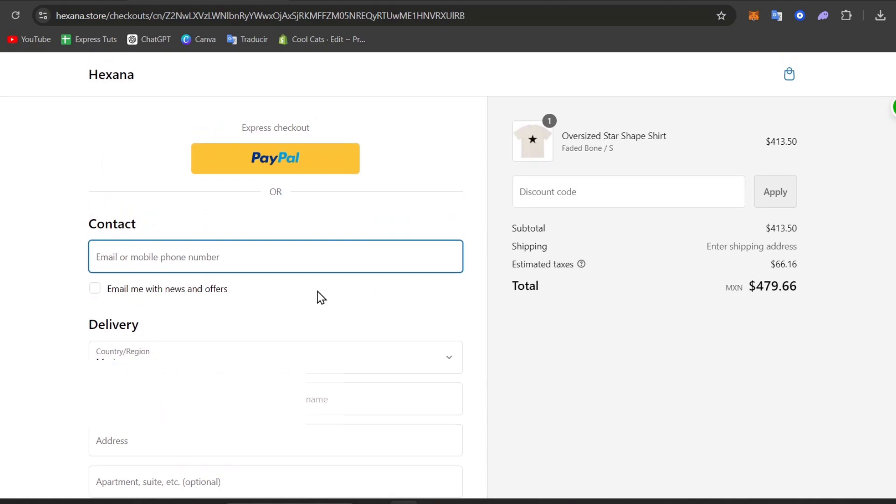
- Fill the checkout contact email with a saved address
{"action": "left_click", "coordinate": [229, 252]}
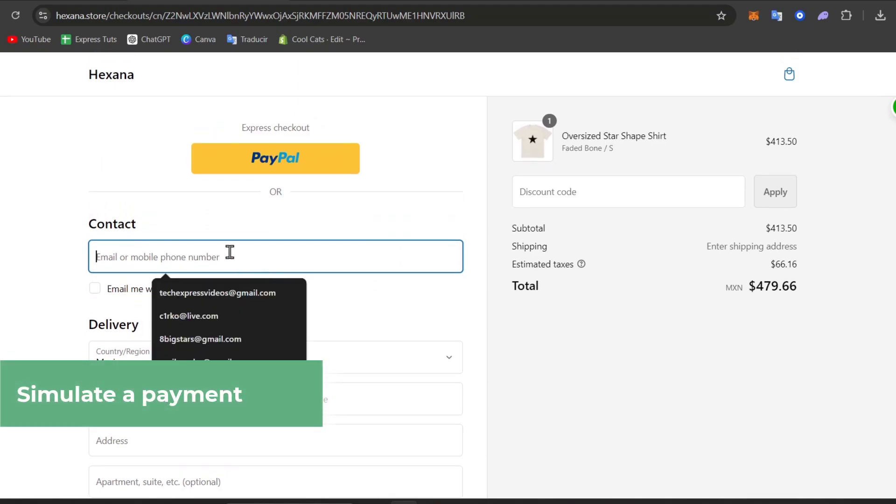
{"action": "left_click", "coordinate": [228, 335]}
{"action": "left_click", "coordinate": [210, 399]}
{"action": "scroll", "coordinate": [350, 391], "scroll_direction": "down", "scroll_amount": 6}
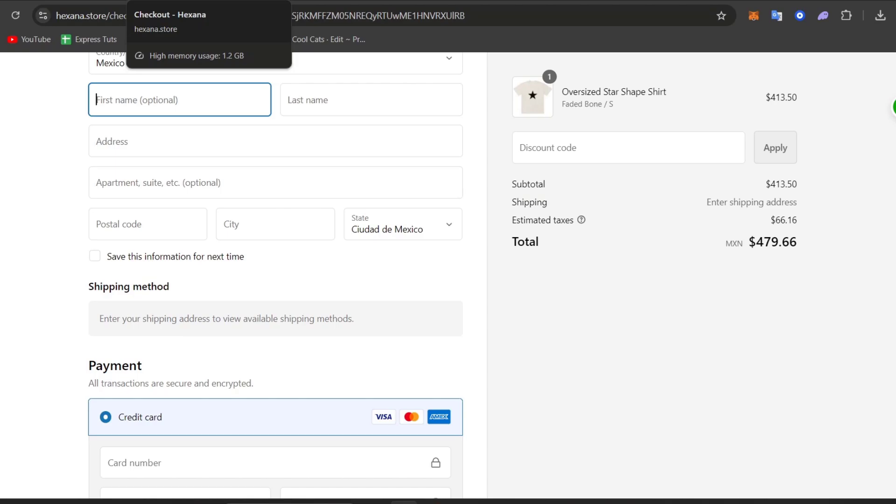
- Start a new amount-off-products discount with code FREETRIAL at 90% off
{"action": "key", "text": "ctrl+Tab"}
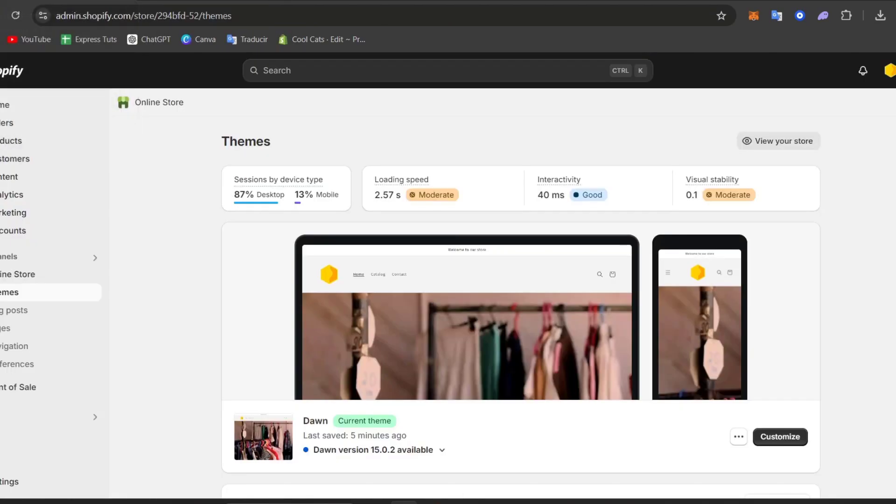
{"action": "left_click", "coordinate": [36, 233]}
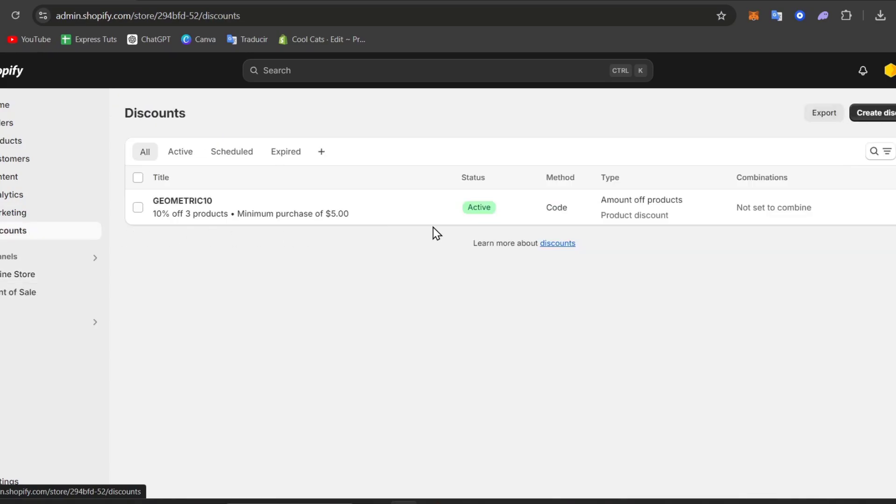
{"action": "left_click", "coordinate": [871, 112]}
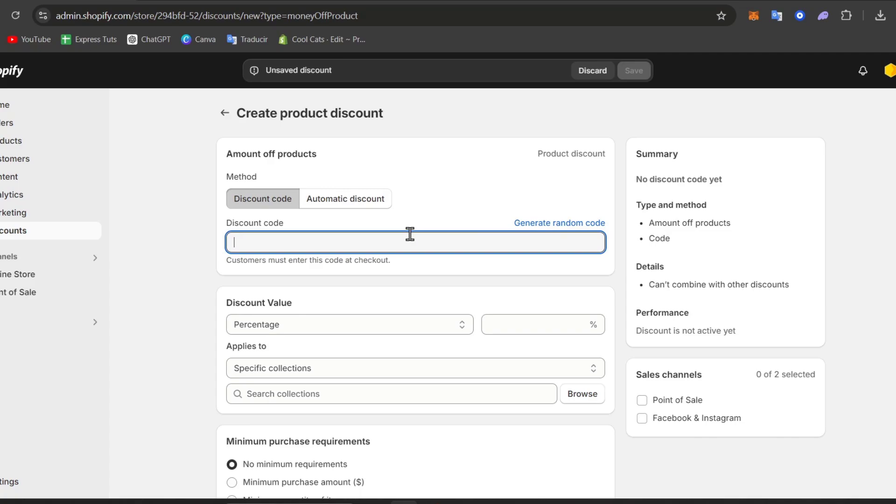
{"action": "type", "text": "TRAIL"}
{"action": "key", "text": "BackSpace"}
{"action": "key", "text": "BackSpace"}
{"action": "key", "text": "BackSpace"}
{"action": "key", "text": "BackSpace"}
{"action": "type", "text": "FREETRIAL"}
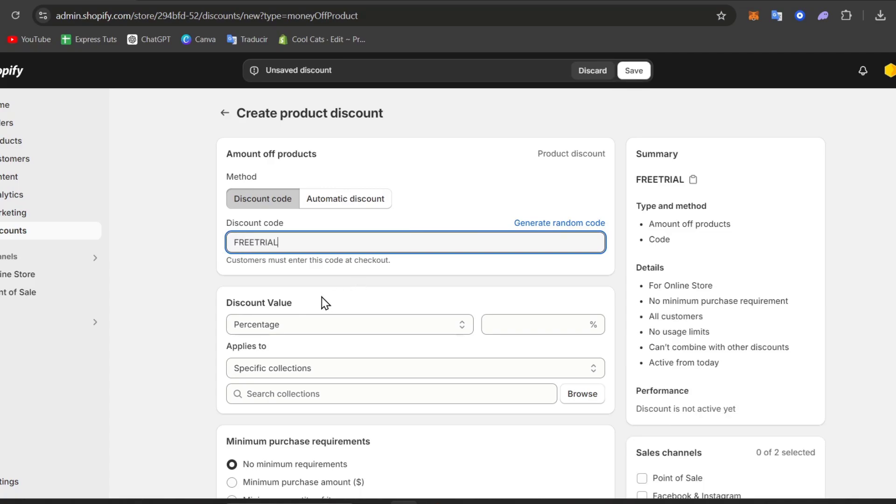
{"action": "left_click", "coordinate": [539, 324]}
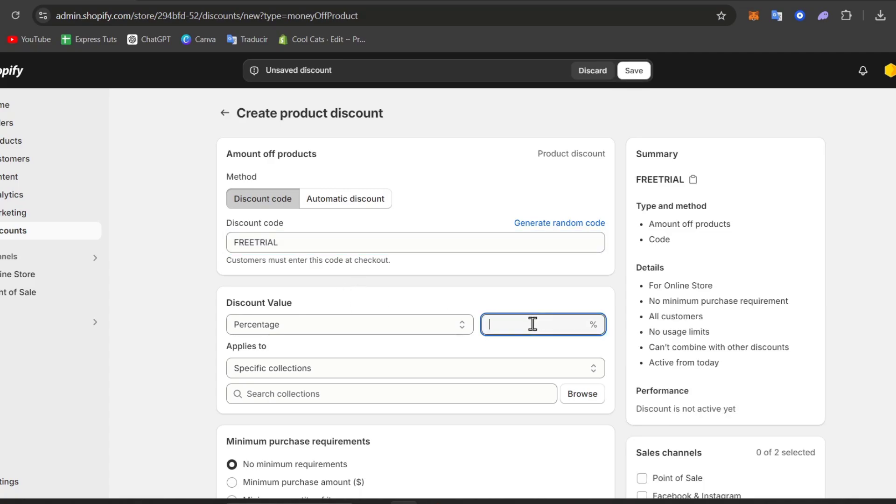
{"action": "type", "text": "90"}
{"action": "left_click", "coordinate": [536, 296]}
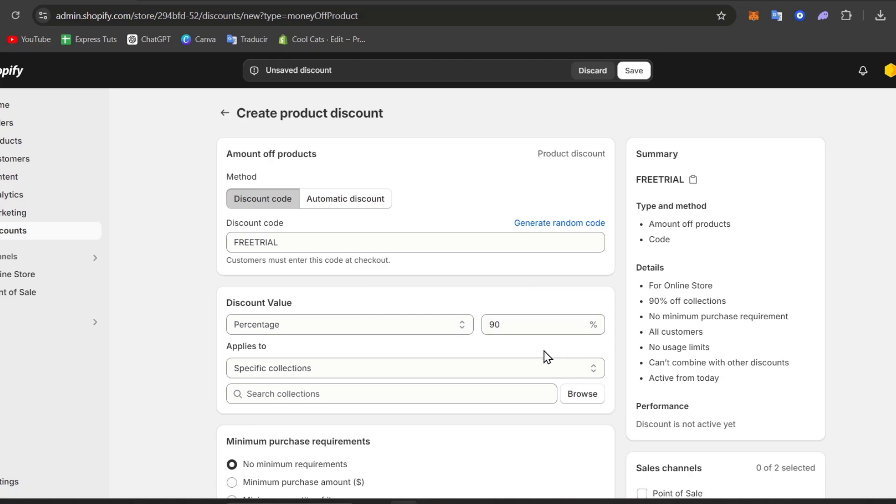
- Apply the discount to the Home page and Shirts collections
{"action": "left_click", "coordinate": [301, 369]}
{"action": "left_click", "coordinate": [369, 348]}
{"action": "left_click", "coordinate": [522, 371]}
{"action": "left_click", "coordinate": [482, 393]}
{"action": "left_click", "coordinate": [472, 397]}
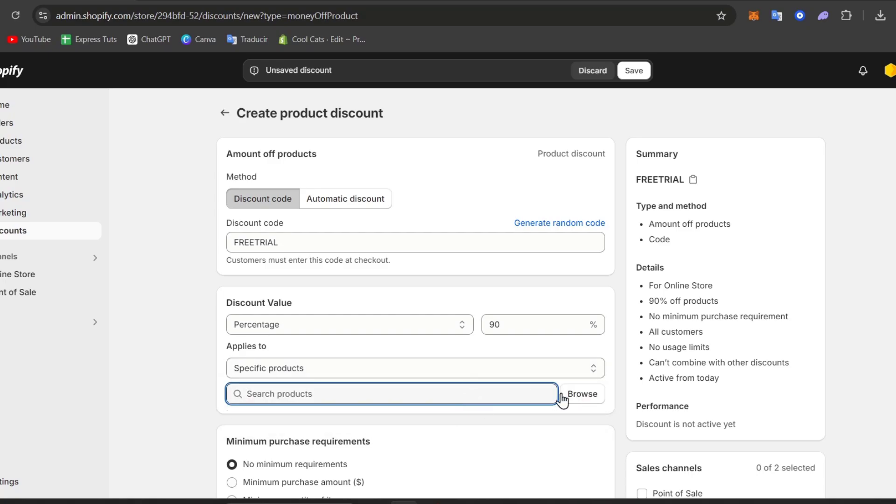
{"action": "left_click", "coordinate": [583, 400]}
{"action": "left_click", "coordinate": [267, 165]}
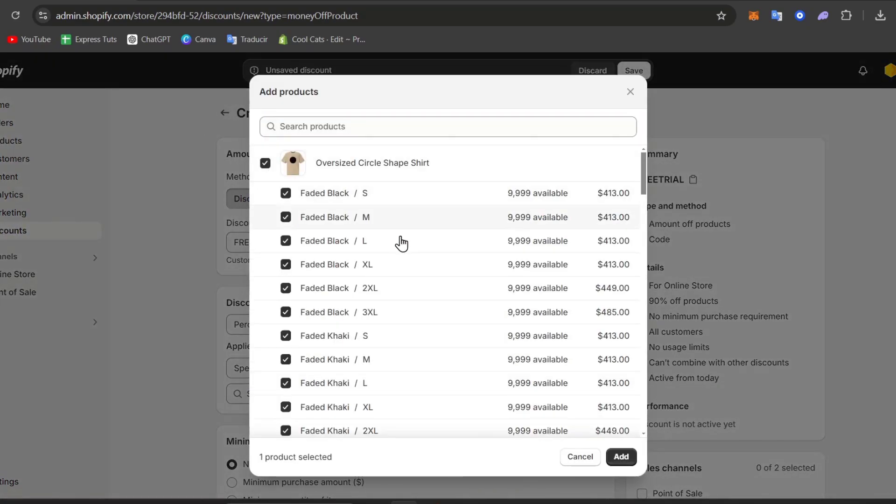
{"action": "scroll", "coordinate": [402, 239], "scroll_direction": "down", "scroll_amount": 10}
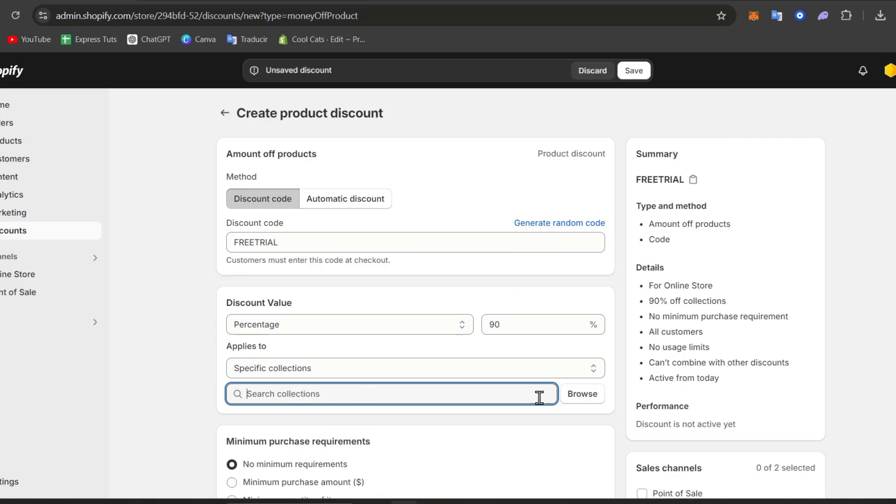
{"action": "left_click", "coordinate": [539, 397]}
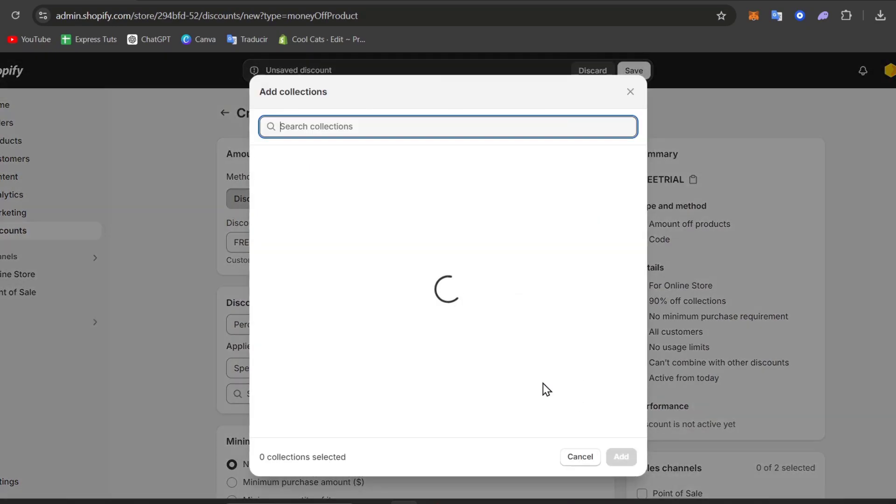
{"action": "left_click", "coordinate": [267, 164]}
{"action": "left_click", "coordinate": [268, 200]}
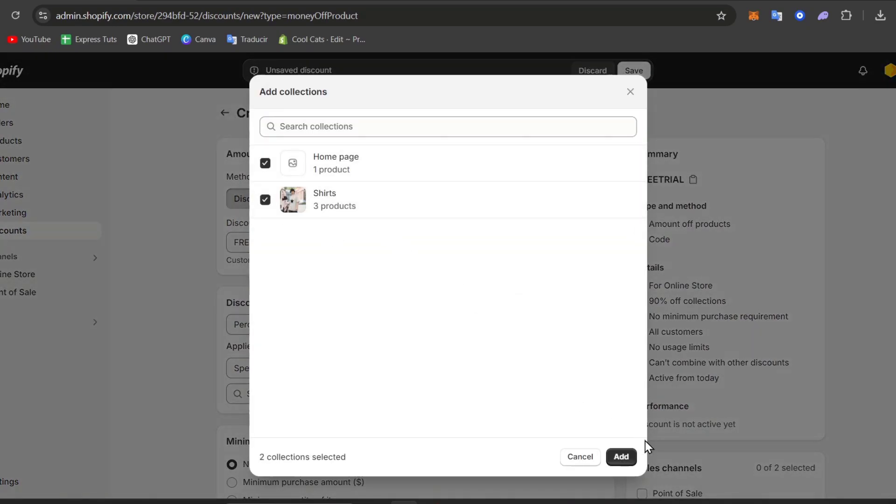
{"action": "left_click", "coordinate": [621, 457]}
- Save the FREETRIAL discount
{"action": "scroll", "coordinate": [533, 368], "scroll_direction": "down", "scroll_amount": 8}
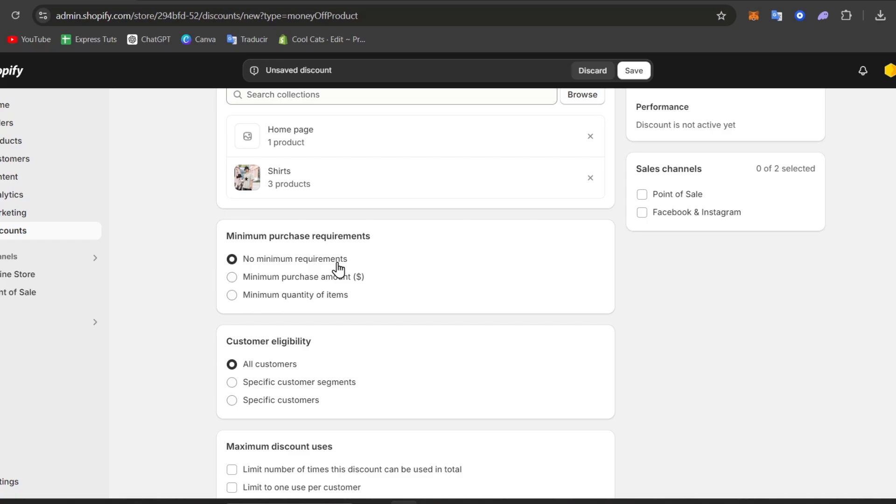
{"action": "scroll", "coordinate": [359, 364], "scroll_direction": "down", "scroll_amount": 3}
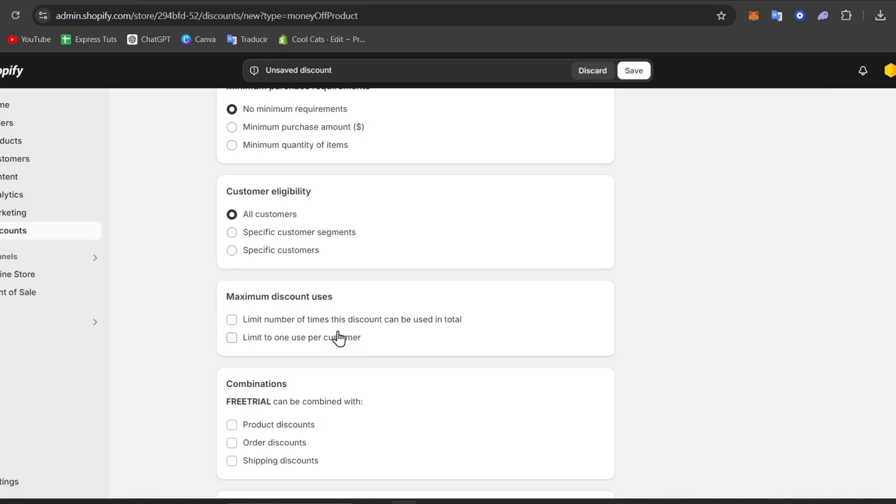
{"action": "scroll", "coordinate": [350, 388], "scroll_direction": "down", "scroll_amount": 3}
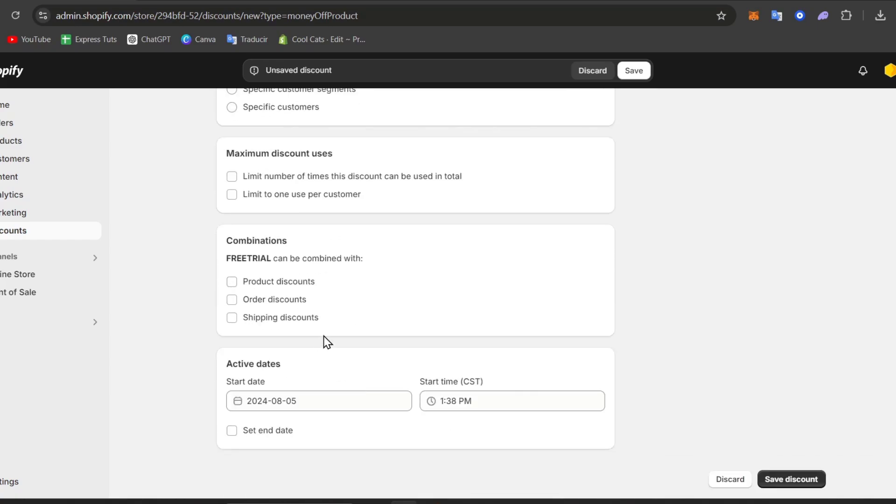
{"action": "left_click", "coordinate": [822, 482]}
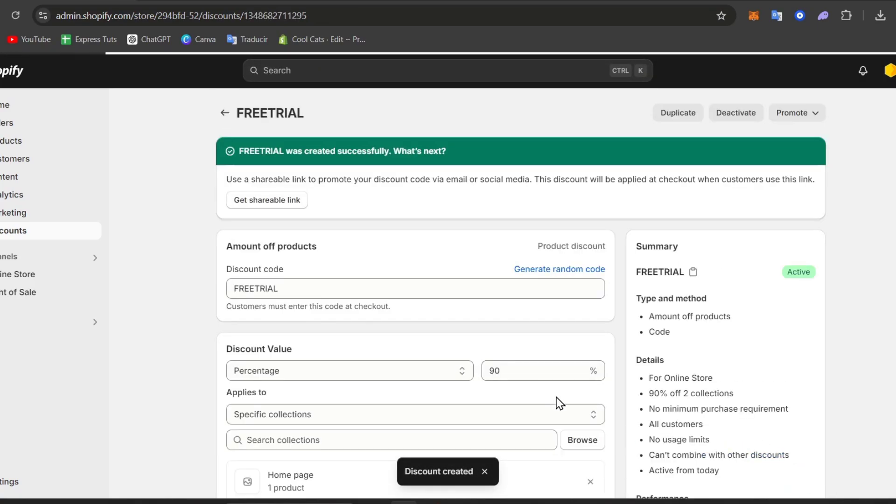
- Paste FREETRIAL into the checkout discount code field and apply it, bringing the total to MXN $47.97
{"action": "left_click", "coordinate": [694, 272]}
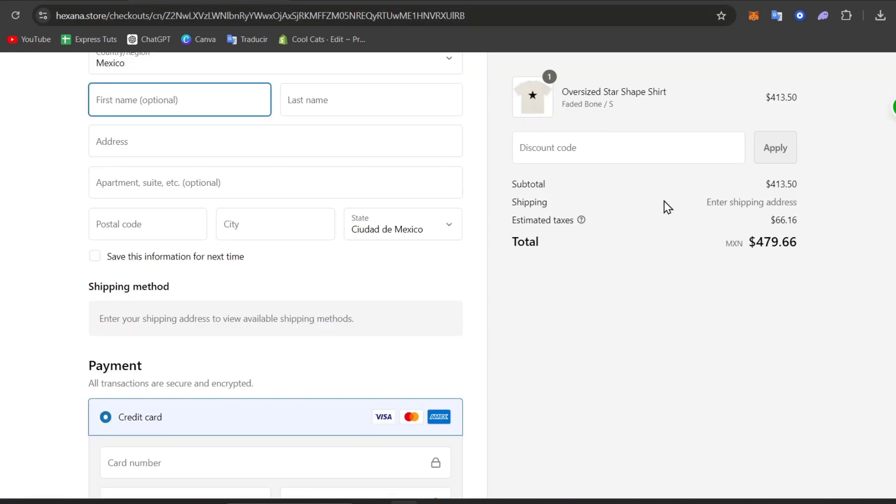
{"action": "left_click", "coordinate": [648, 150]}
{"action": "key", "text": "ctrl+v"}
{"action": "left_click", "coordinate": [791, 163]}
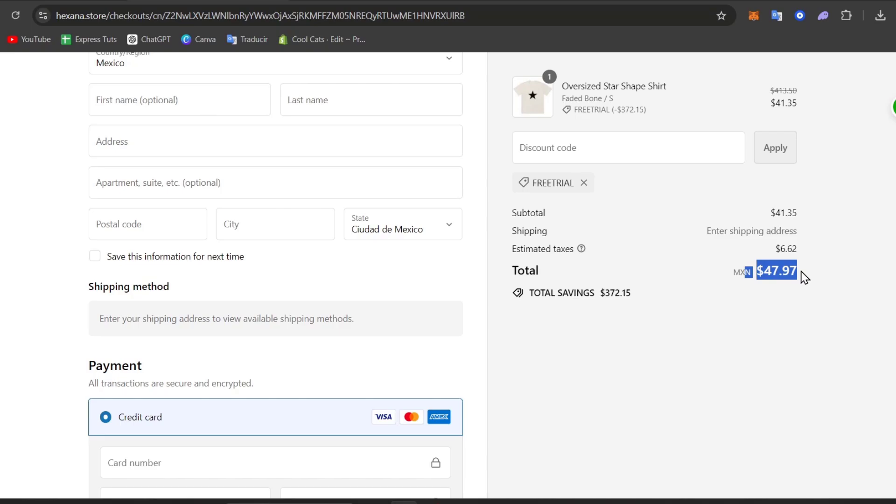
{"action": "scroll", "coordinate": [728, 304], "scroll_direction": "up", "scroll_amount": 3}
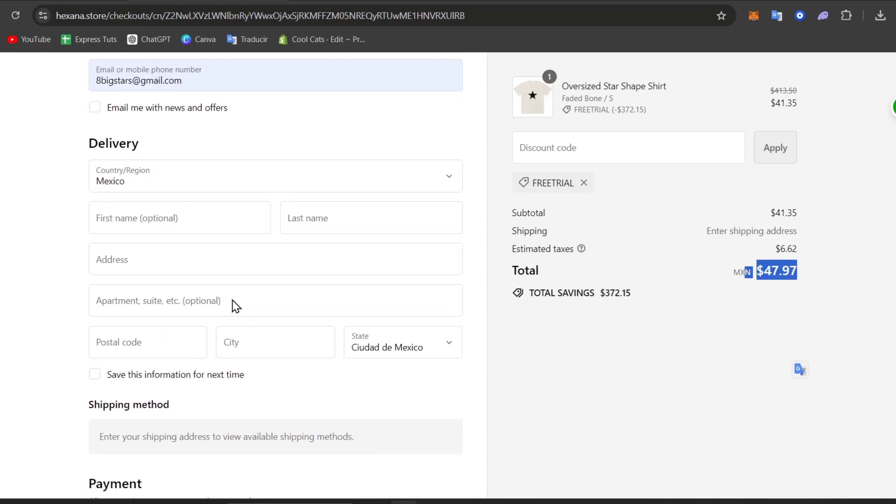
{"action": "scroll", "coordinate": [236, 306], "scroll_direction": "down", "scroll_amount": 3}
{"action": "scroll", "coordinate": [415, 432], "scroll_direction": "down", "scroll_amount": 3}
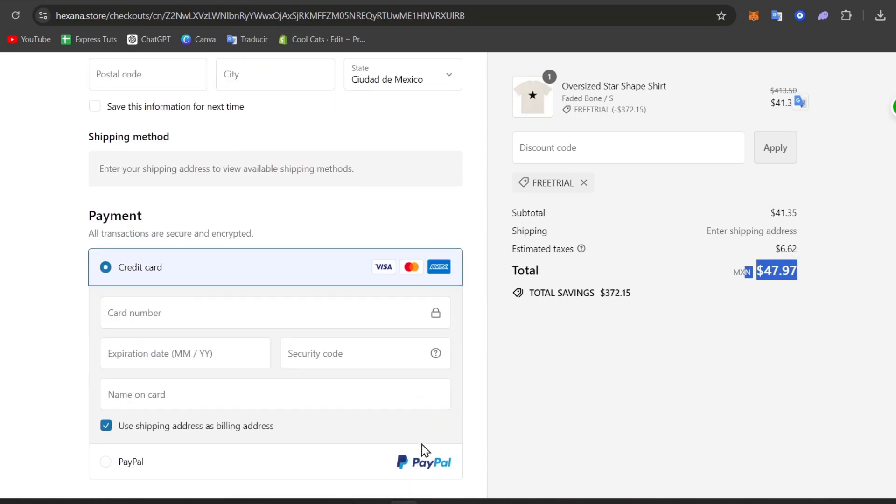
{"action": "scroll", "coordinate": [390, 408], "scroll_direction": "down", "scroll_amount": 3}
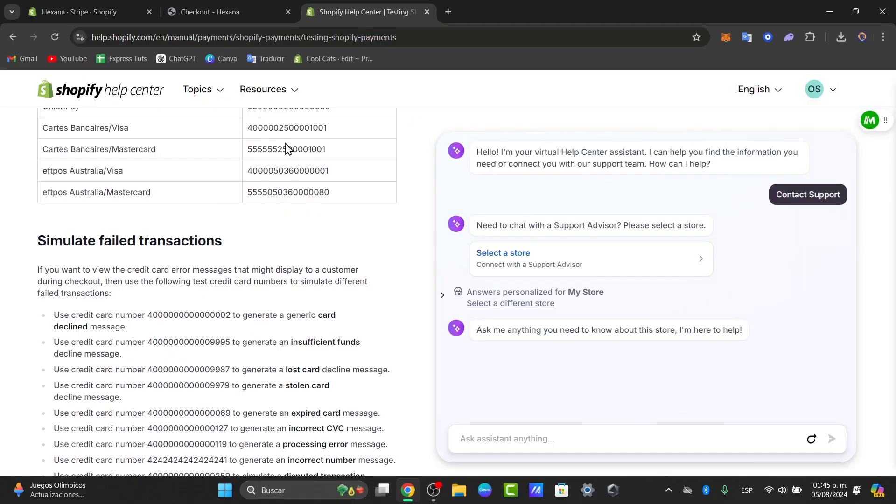
{"action": "scroll", "coordinate": [182, 210], "scroll_direction": "up", "scroll_amount": 9}
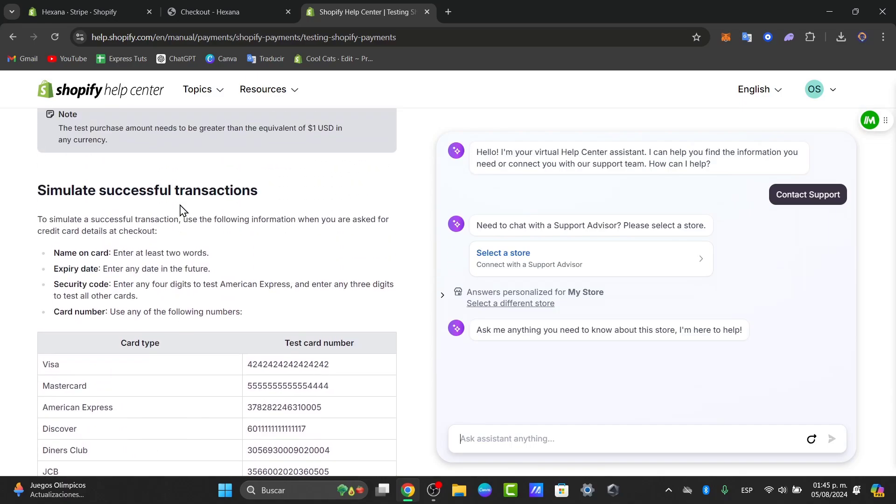
{"action": "scroll", "coordinate": [183, 210], "scroll_direction": "down", "scroll_amount": 3}
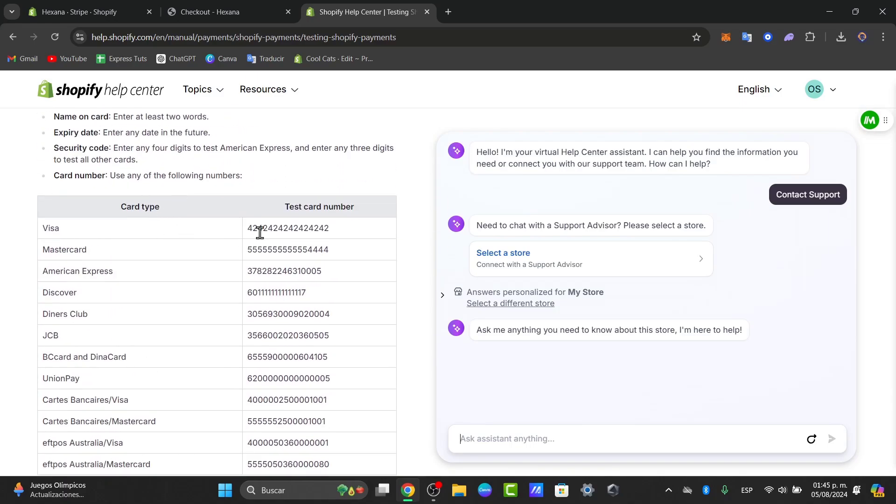
{"action": "double_click", "coordinate": [289, 229]}
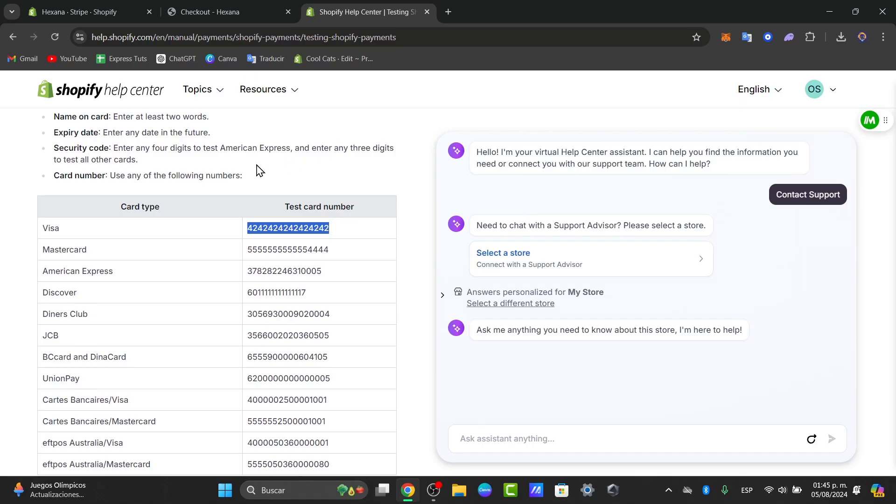
{"action": "left_click", "coordinate": [219, 12]}
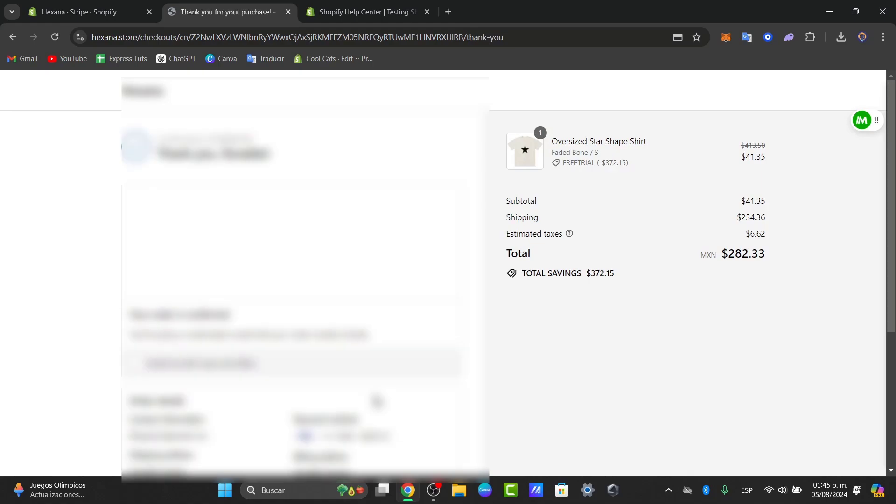
- Leave the MXN $282.33 thank-you page for the store's Stripe payment settings
{"action": "scroll", "coordinate": [330, 361], "scroll_direction": "down", "scroll_amount": 3}
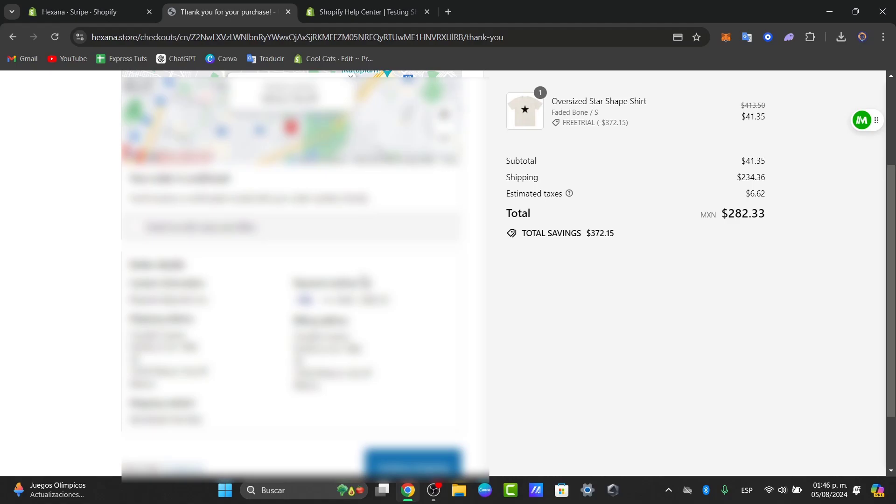
{"action": "left_click", "coordinate": [100, 11]}
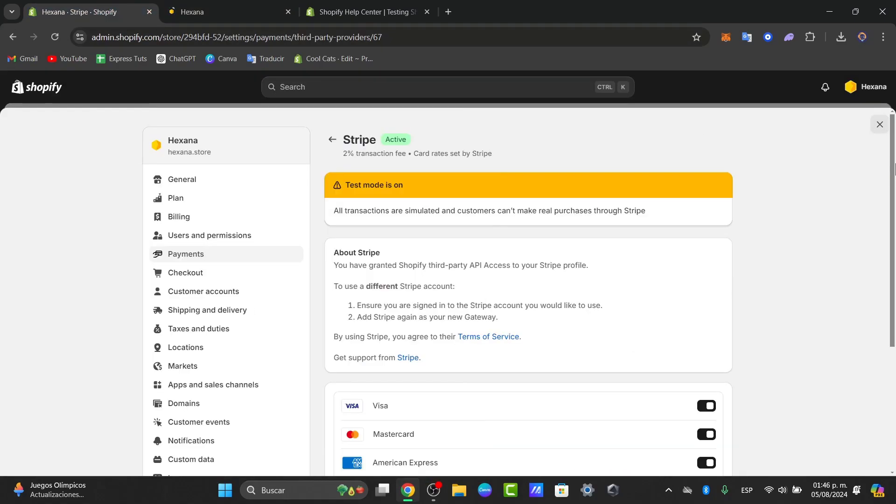
- Close Settings and show the Orders list with paid order #1001 at $282.33
{"action": "left_click", "coordinate": [879, 126]}
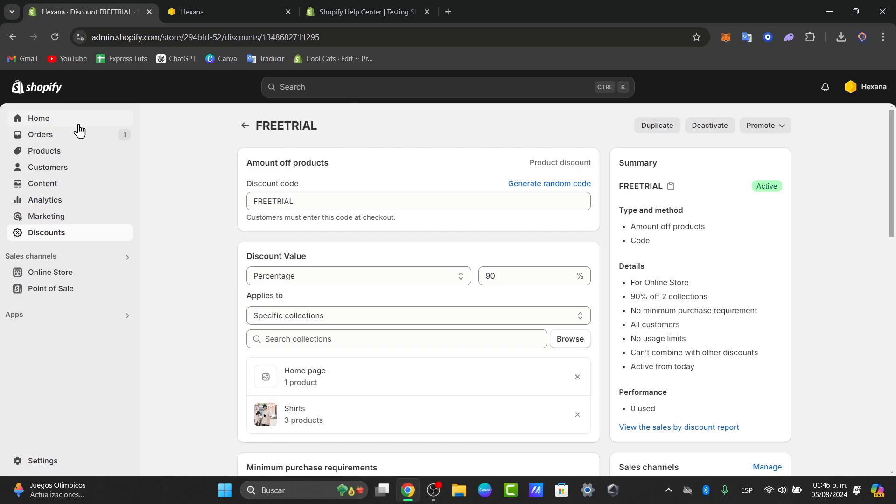
{"action": "left_click", "coordinate": [56, 139]}
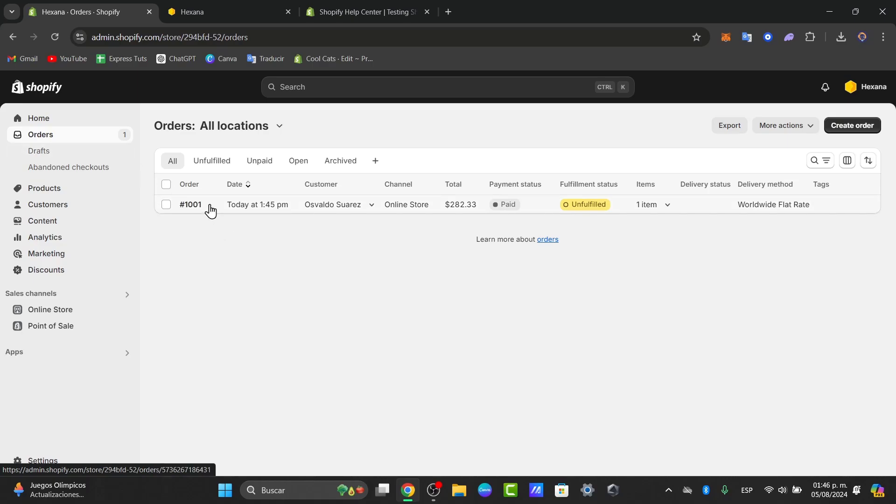
- Open order #1001 and review its FREETRIAL discount, $282.33 payment and Timeline
{"action": "left_click", "coordinate": [450, 215]}
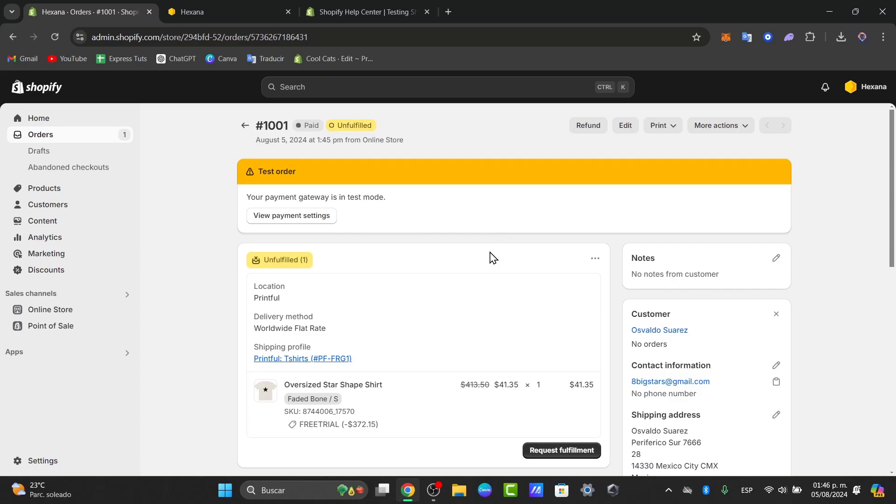
{"action": "scroll", "coordinate": [435, 324], "scroll_direction": "down", "scroll_amount": 3}
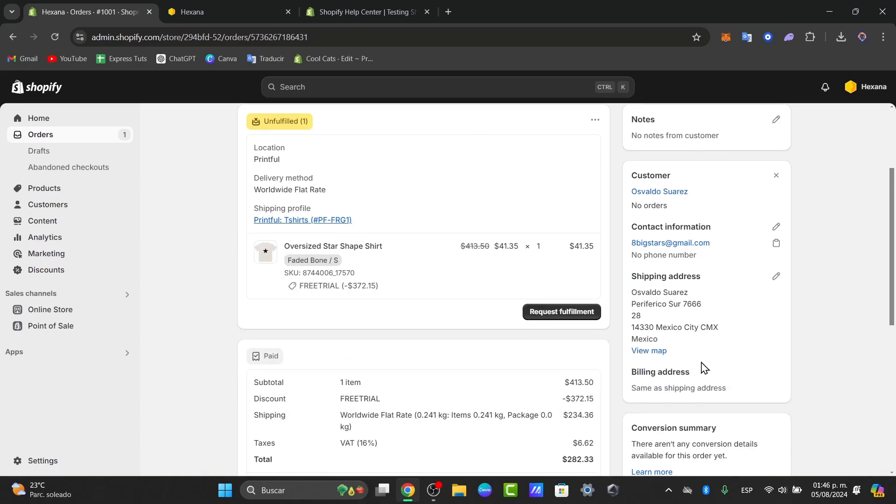
{"action": "scroll", "coordinate": [682, 368], "scroll_direction": "down", "scroll_amount": 6}
{"action": "scroll", "coordinate": [693, 243], "scroll_direction": "up", "scroll_amount": 3}
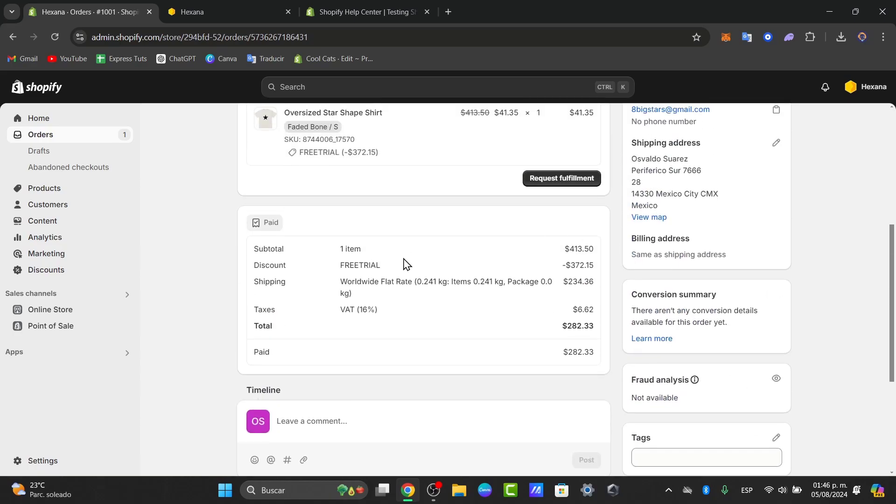
{"action": "scroll", "coordinate": [518, 279], "scroll_direction": "down", "scroll_amount": 5}
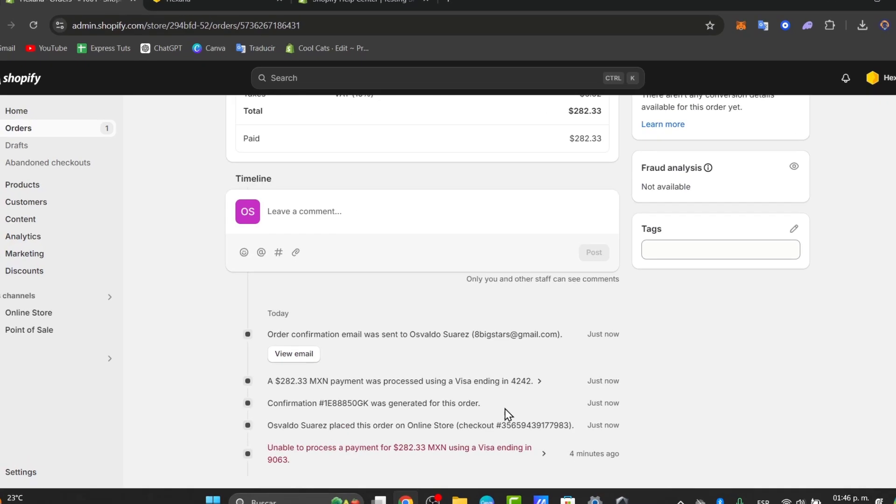
{"action": "scroll", "coordinate": [481, 394], "scroll_direction": "up", "scroll_amount": 12}
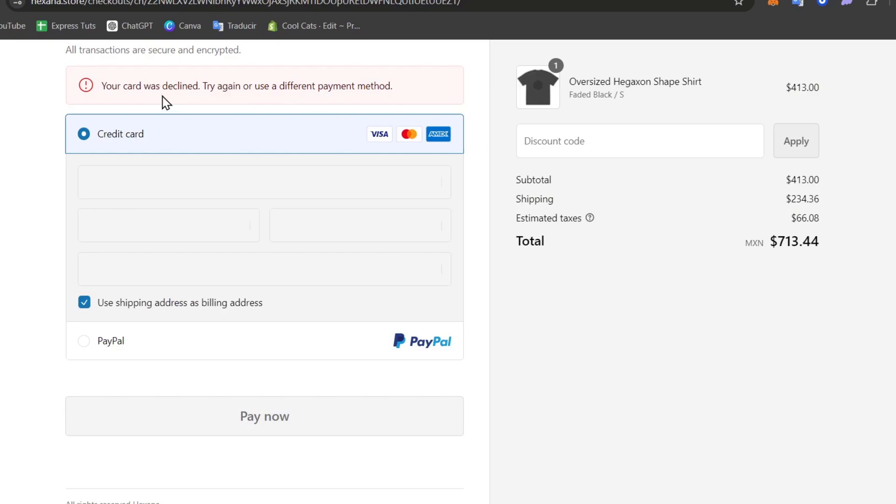
{"action": "left_click_drag", "start_coordinate": [144, 87], "coordinate": [210, 104]}
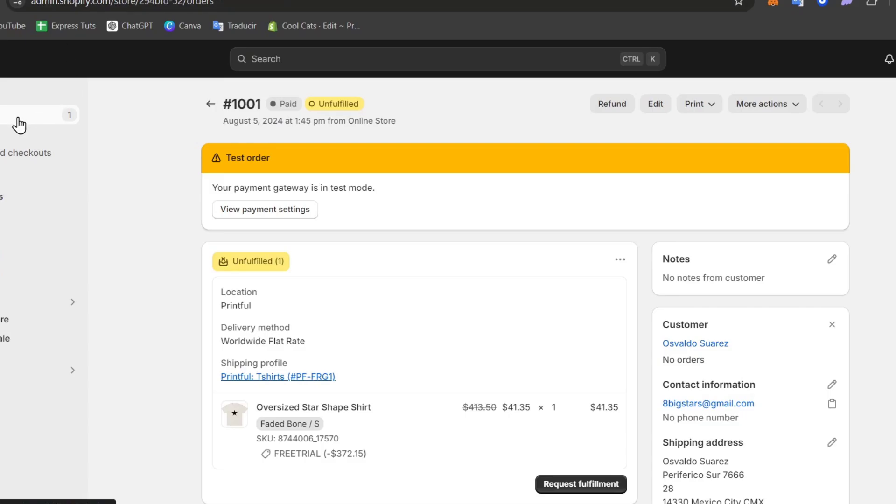
{"action": "left_click", "coordinate": [28, 116]}
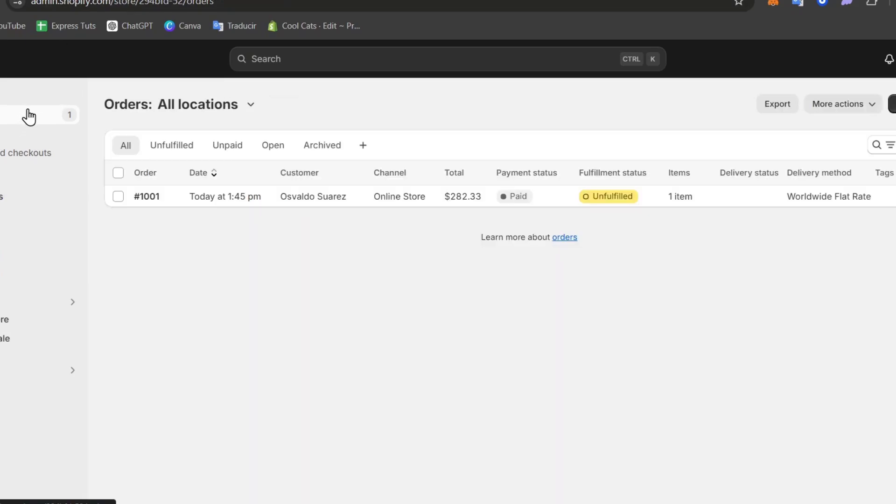
{"action": "left_click", "coordinate": [20, 162]}
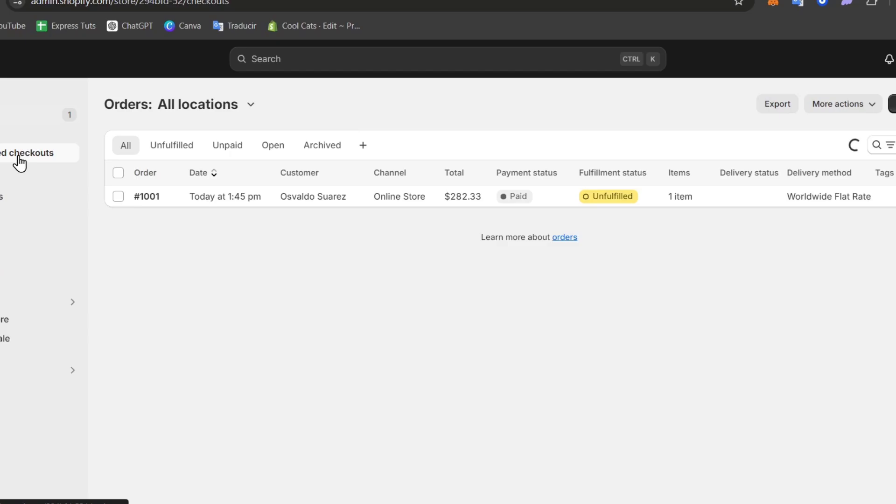
{"action": "left_click", "coordinate": [2, 115]}
{"action": "left_click", "coordinate": [3, 96]}
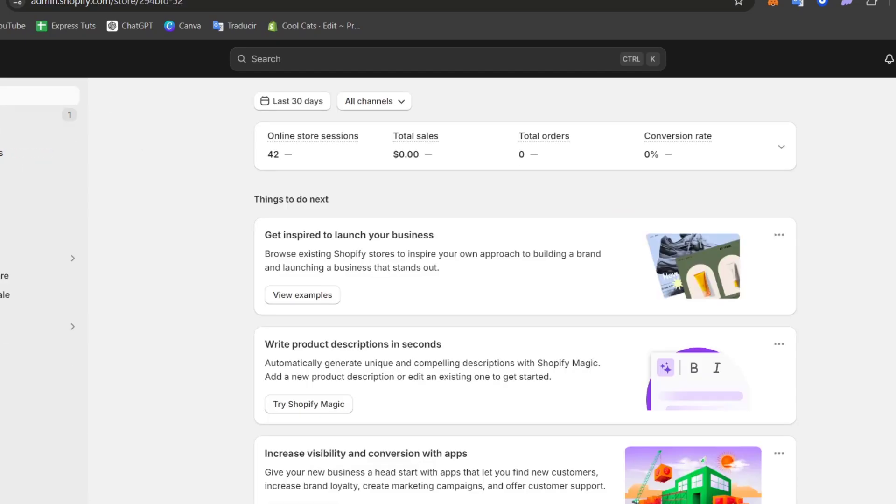
{"action": "left_click", "coordinate": [154, 0]}
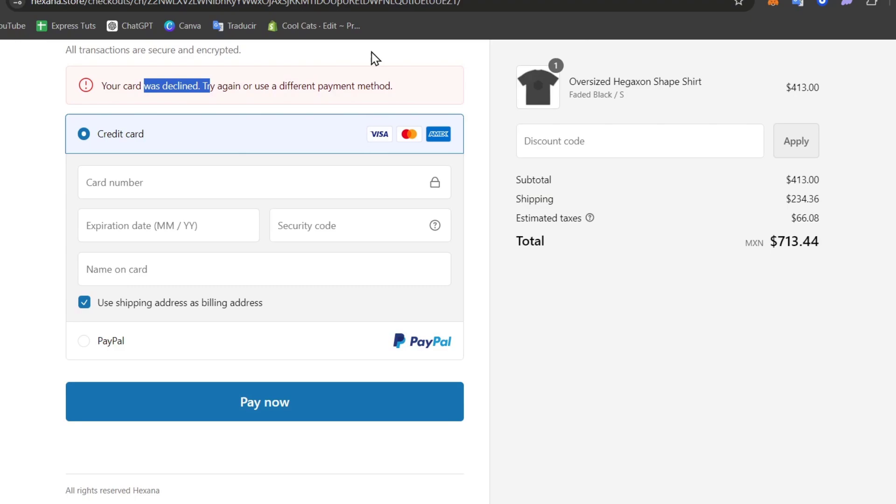
{"action": "left_click", "coordinate": [258, 86]}
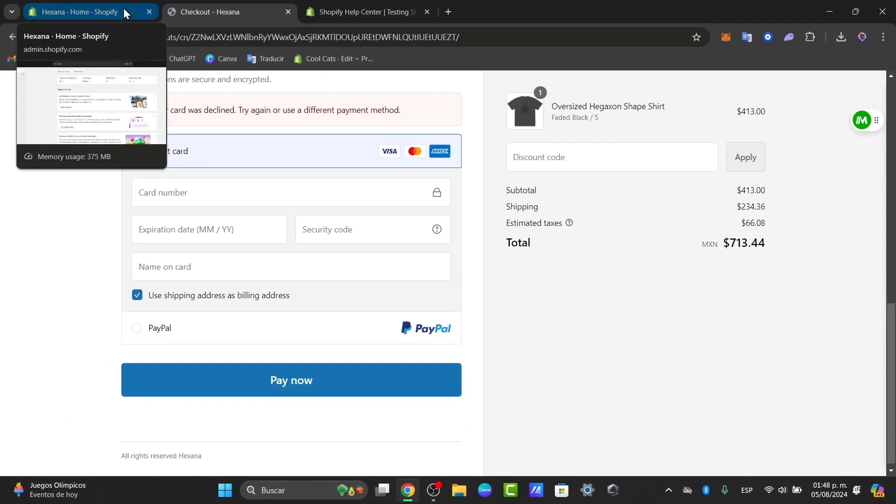
- In the store admin, open test order #1001 ($282.33) from Orders and start editing it
{"action": "left_click", "coordinate": [124, 9]}
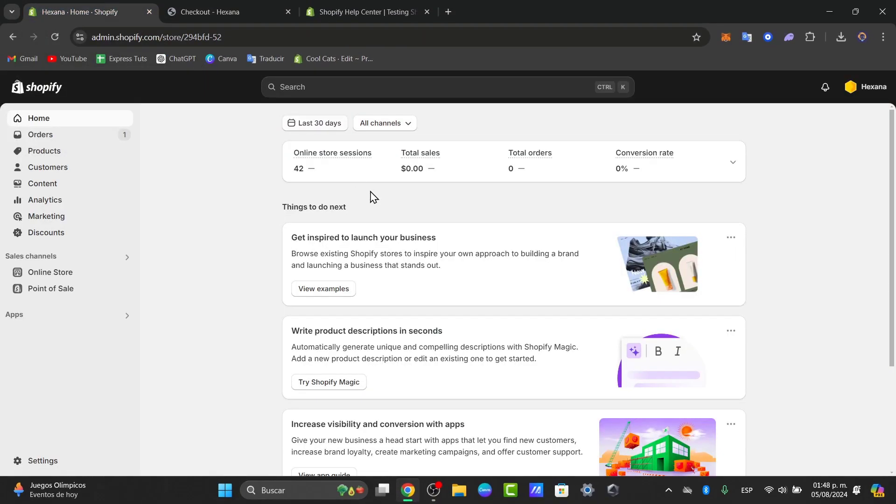
{"action": "left_click", "coordinate": [103, 139]}
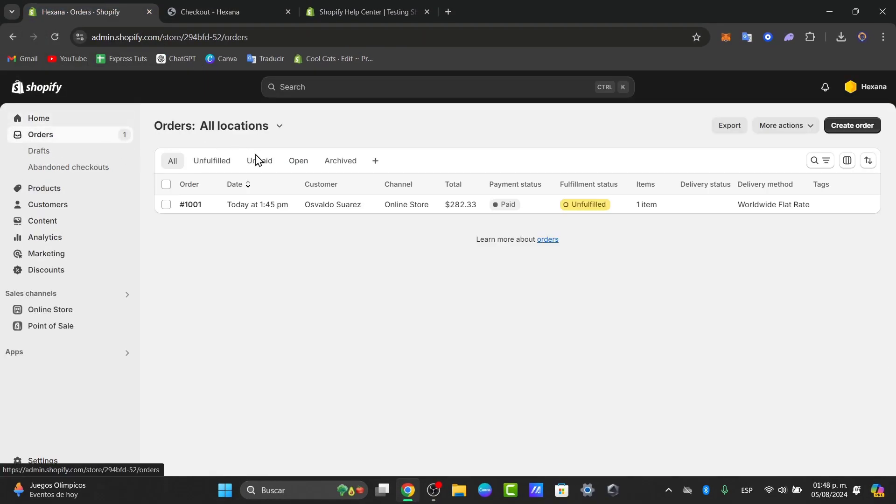
{"action": "left_click", "coordinate": [168, 208]}
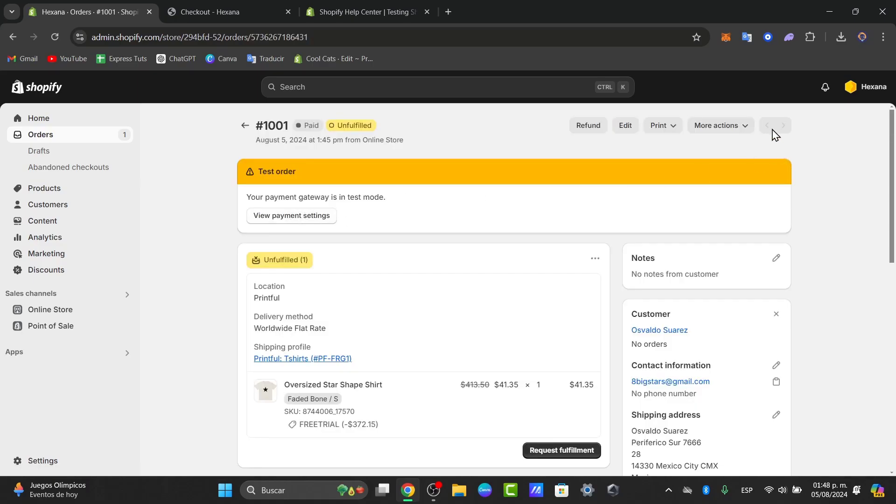
{"action": "left_click", "coordinate": [626, 125]}
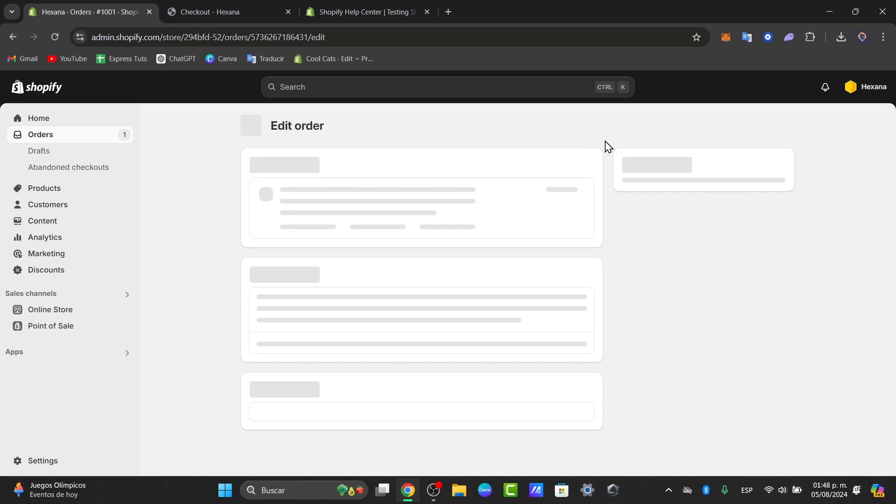
- Back in the Orders list, select order #1001 for a bulk action
{"action": "left_click", "coordinate": [42, 139]}
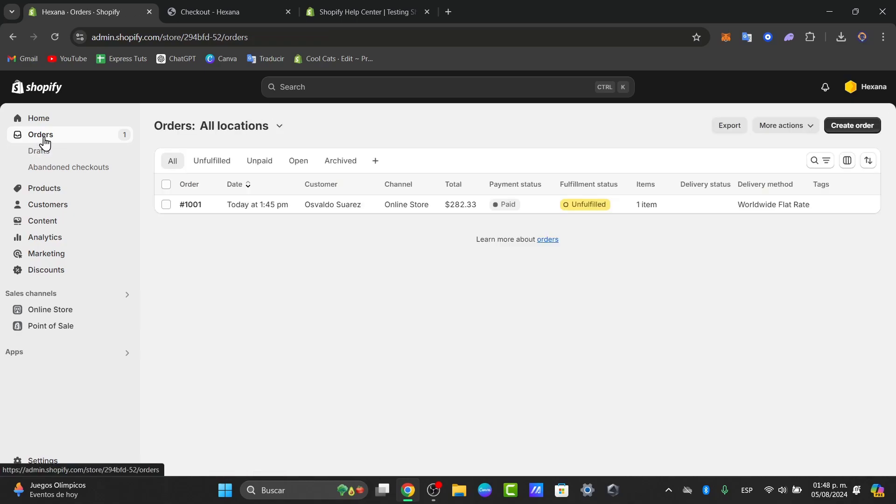
{"action": "left_click", "coordinate": [166, 204]}
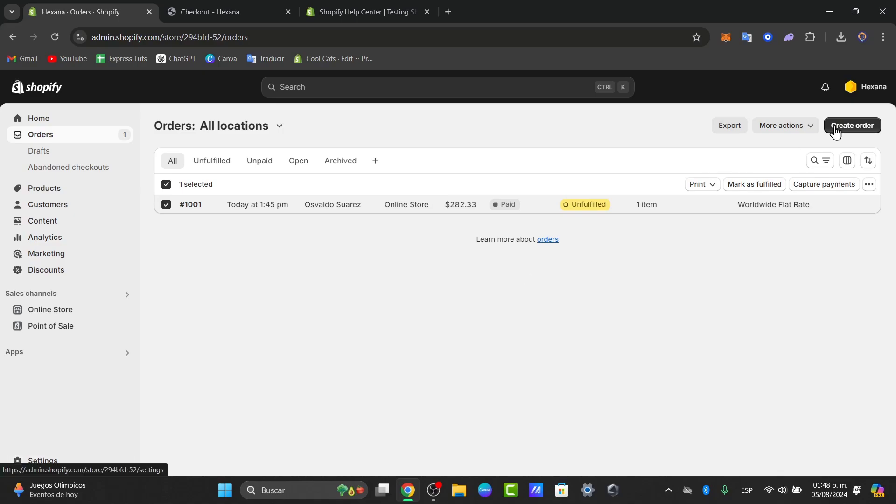
{"action": "left_click", "coordinate": [809, 126]}
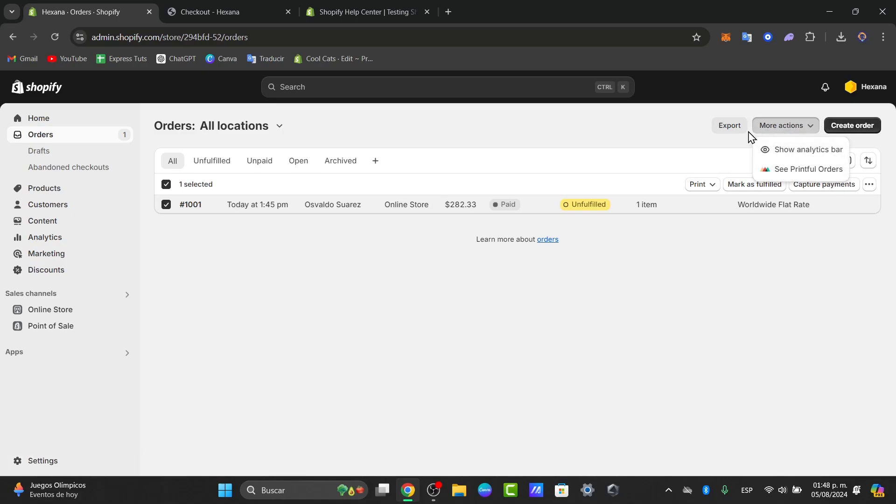
- Cancel order #1001 from the bulk-actions menu, confirming the cancellation with a refund
{"action": "left_click", "coordinate": [869, 184]}
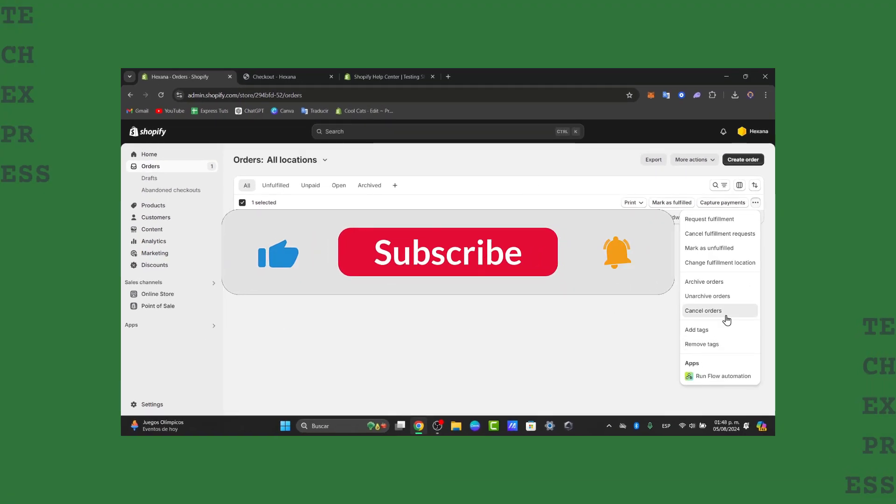
{"action": "left_click", "coordinate": [719, 311]}
{"action": "left_click", "coordinate": [551, 374]}
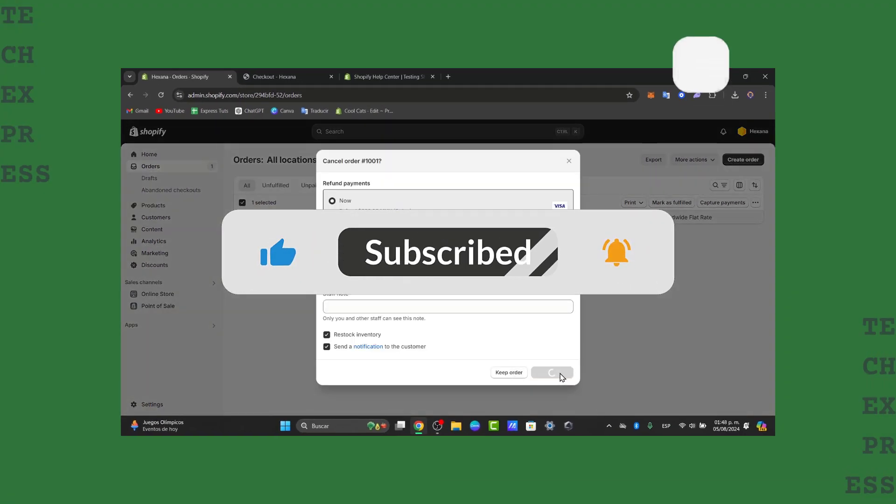